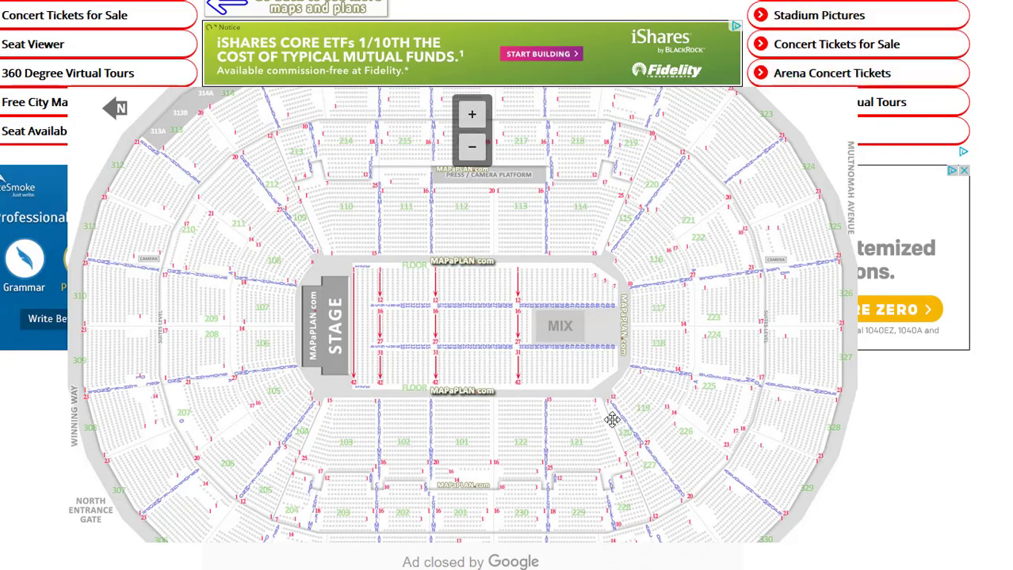
- Pan the Moda Center chart up and zoom in on sections 205/206 and 103/104 until rows and seats show
drag(624, 353, 616, 238)
scroll(616, 238, down, 5)
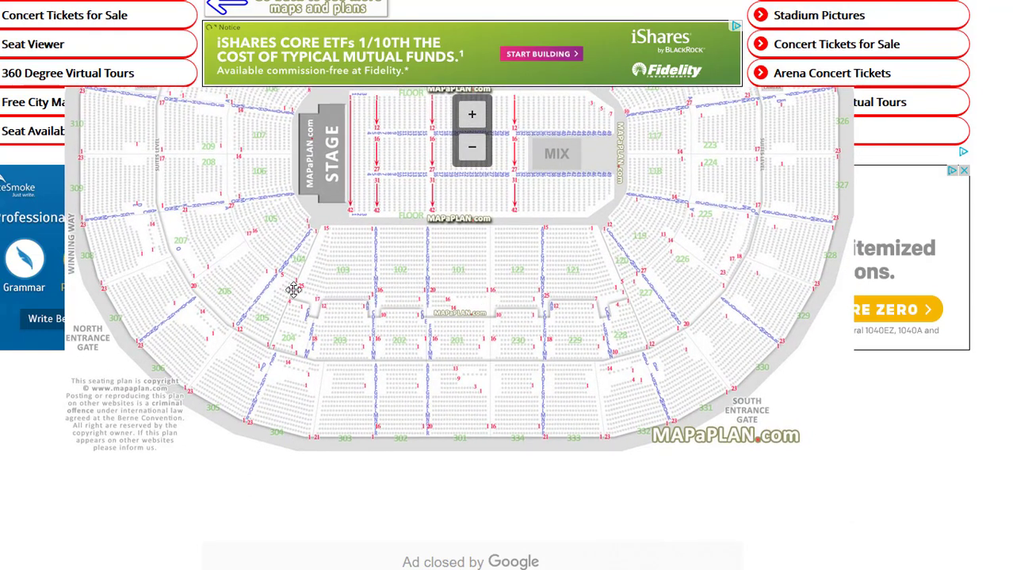
scroll(237, 290, up, 3)
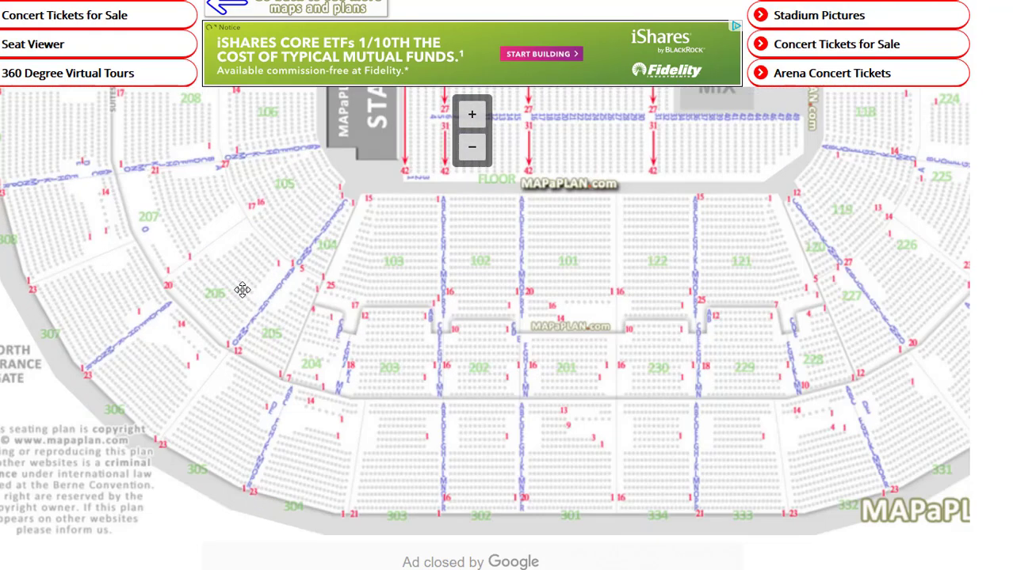
scroll(242, 290, up, 2)
scroll(214, 306, up, 1)
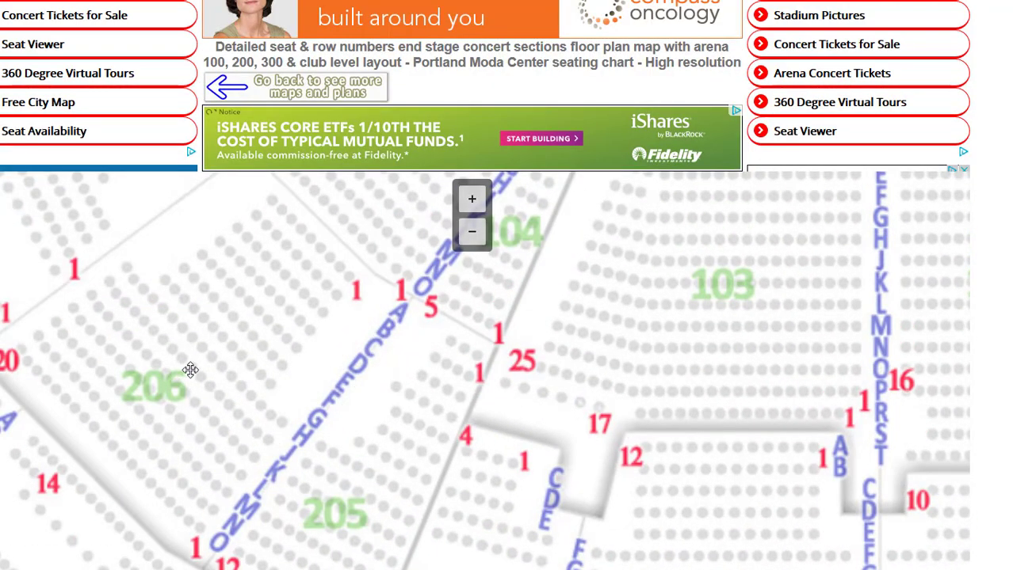
scroll(190, 370, up, 1)
scroll(190, 370, up, 1)
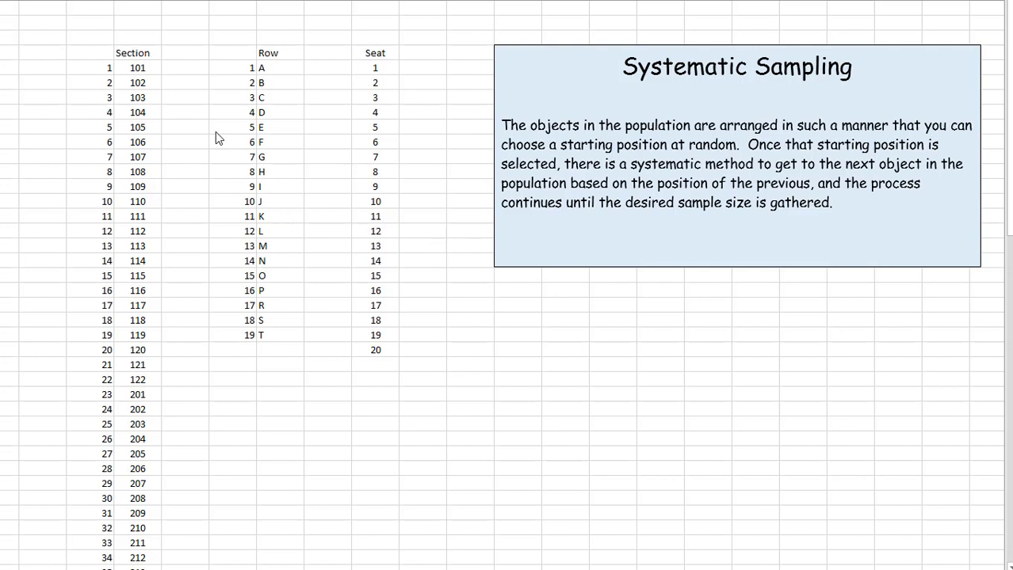
click(180, 81)
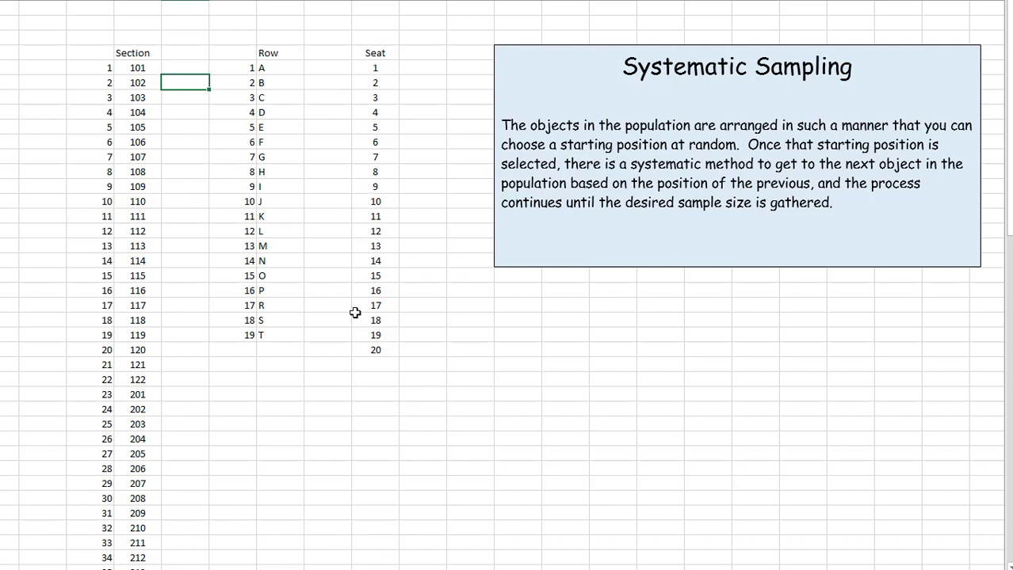
drag(428, 468, 435, 354)
scroll(436, 353, down, 19)
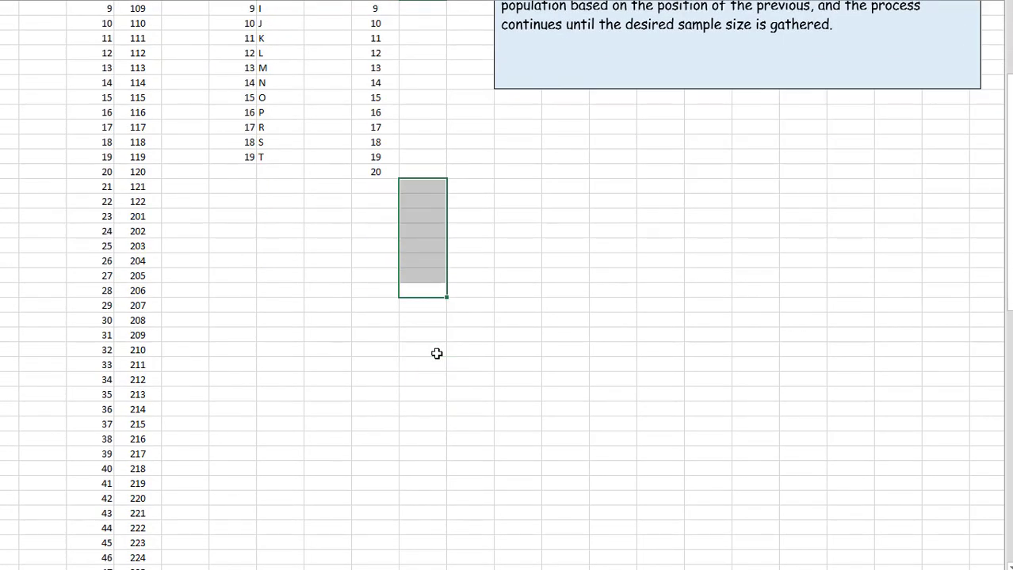
scroll(437, 354, down, 2)
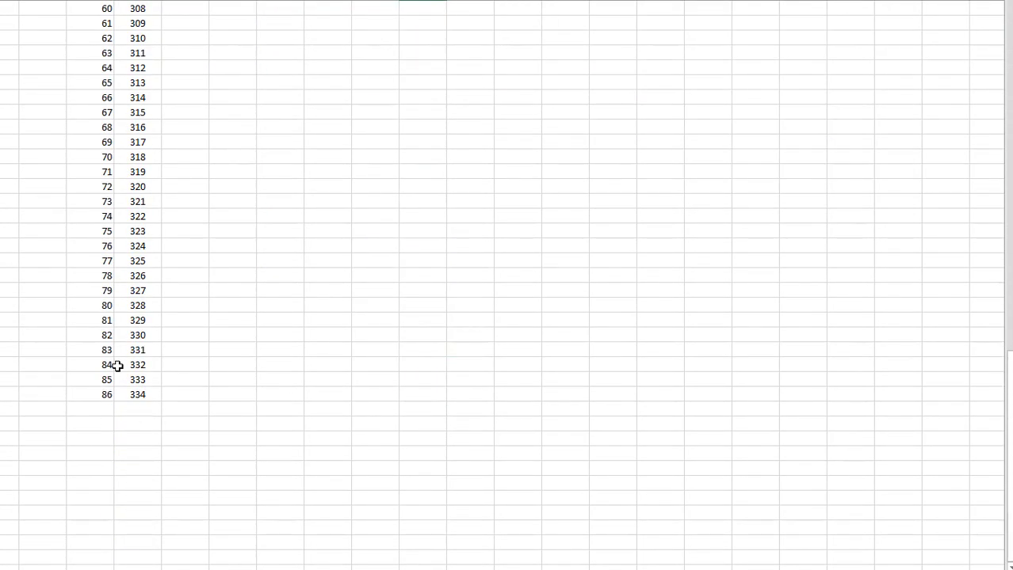
scroll(252, 385, up, 6)
scroll(252, 385, up, 14)
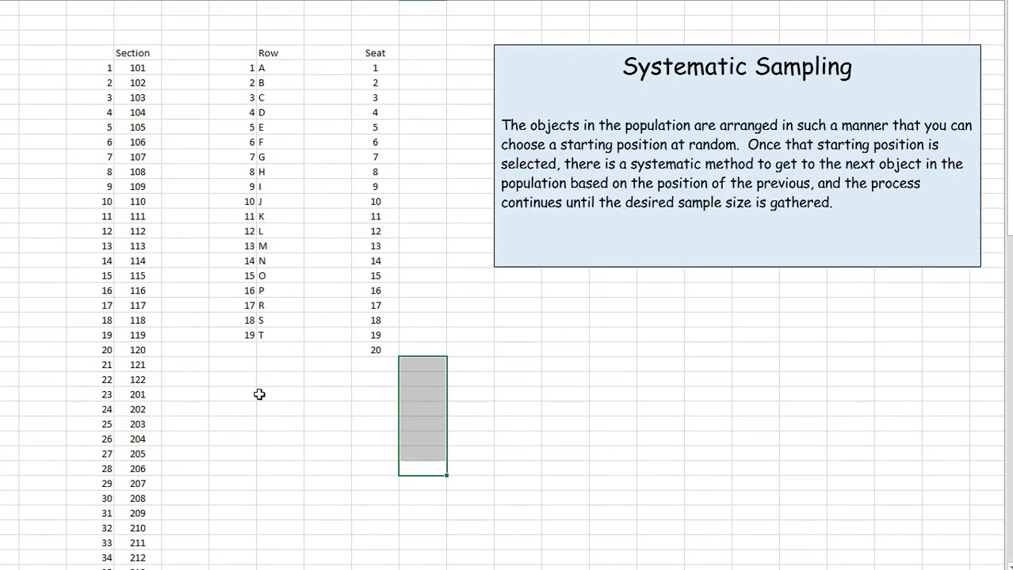
- Enter =RANDBETWEEN(1,86) beside seat 20, note the result 70, then clear that cell
click(463, 352)
text(=RANDBETWEE)
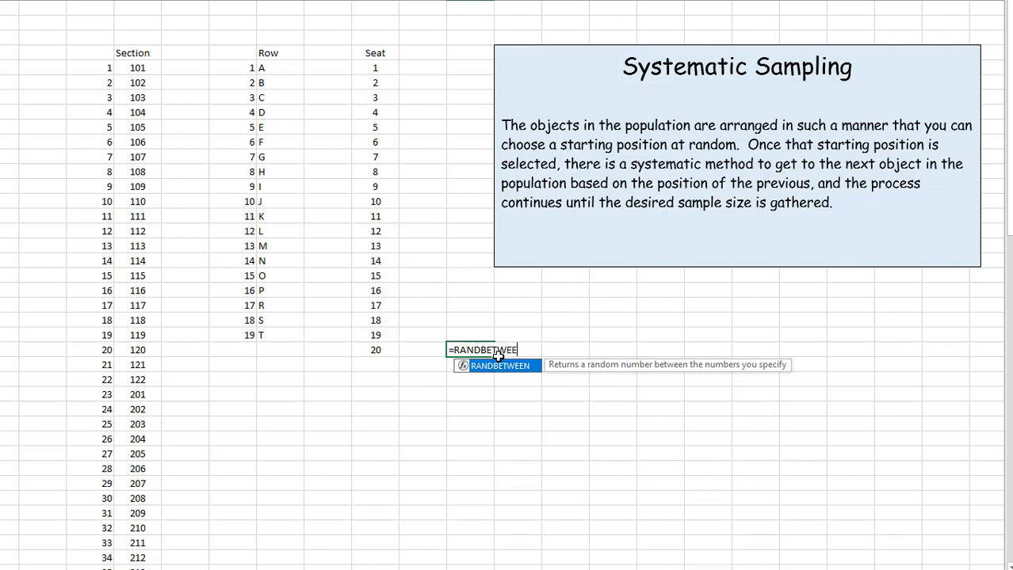
text(N(1,86)
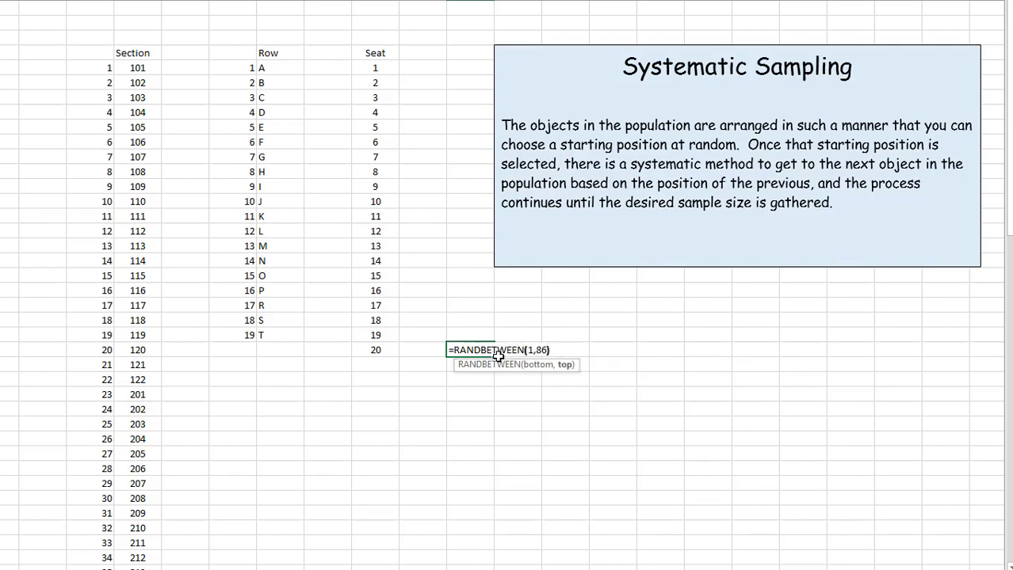
key(Return)
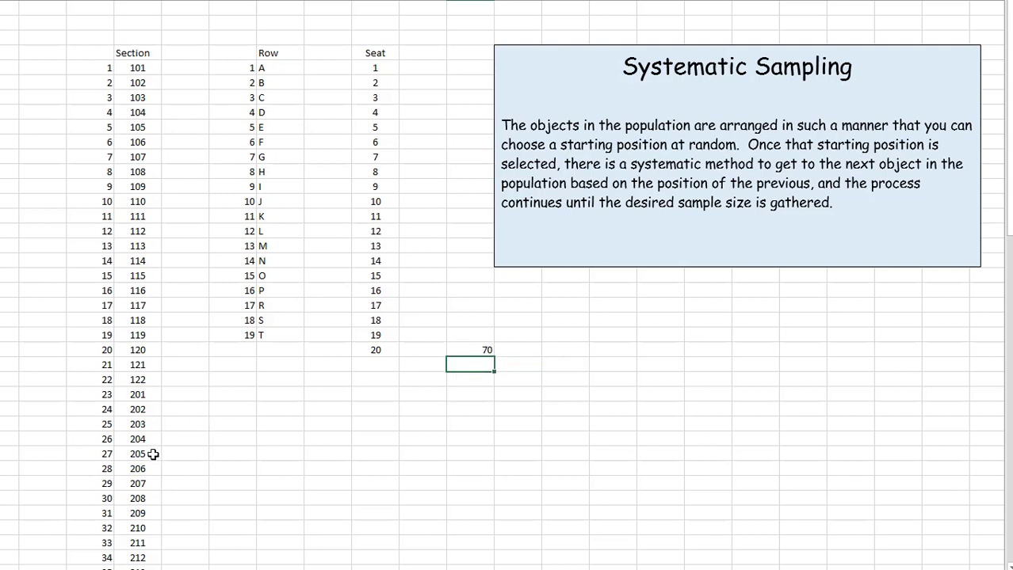
click(485, 349)
key(Delete)
- Fill section 318, at position 70 in the section list, with yellow instead of orange
drag(299, 423, 323, 211)
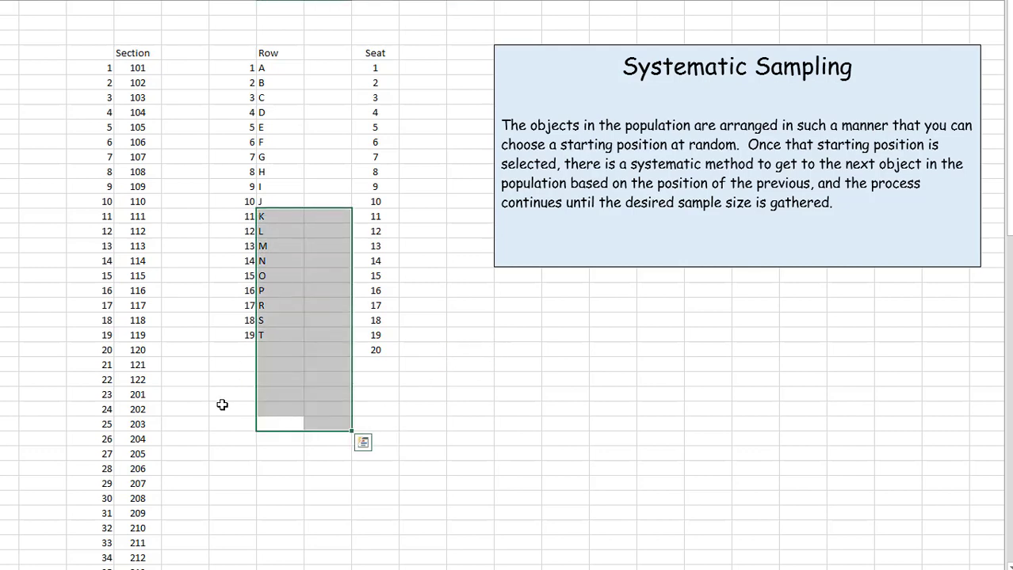
scroll(222, 404, down, 12)
scroll(151, 409, down, 3)
click(109, 426)
key(Right)
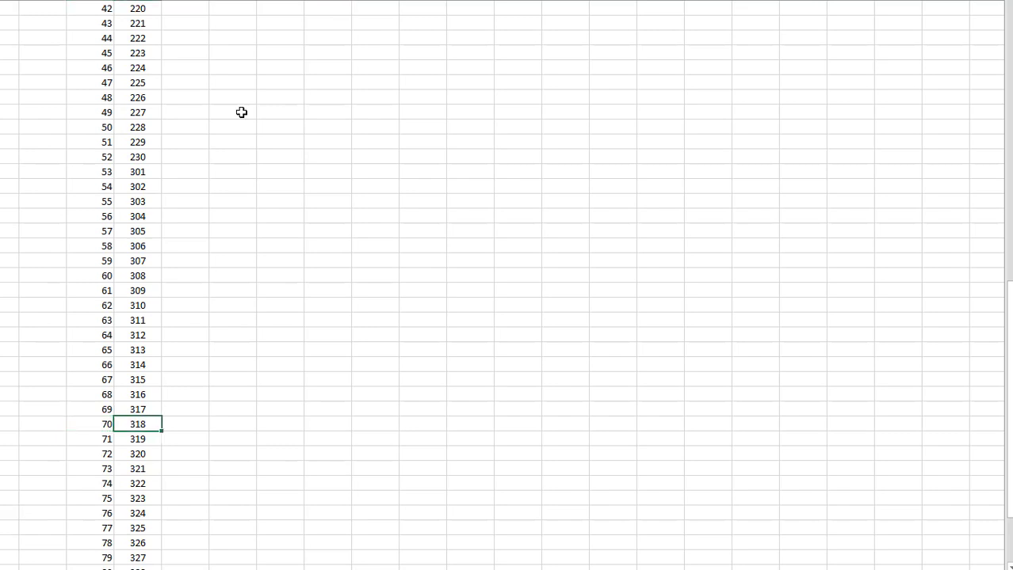
click(179, 0)
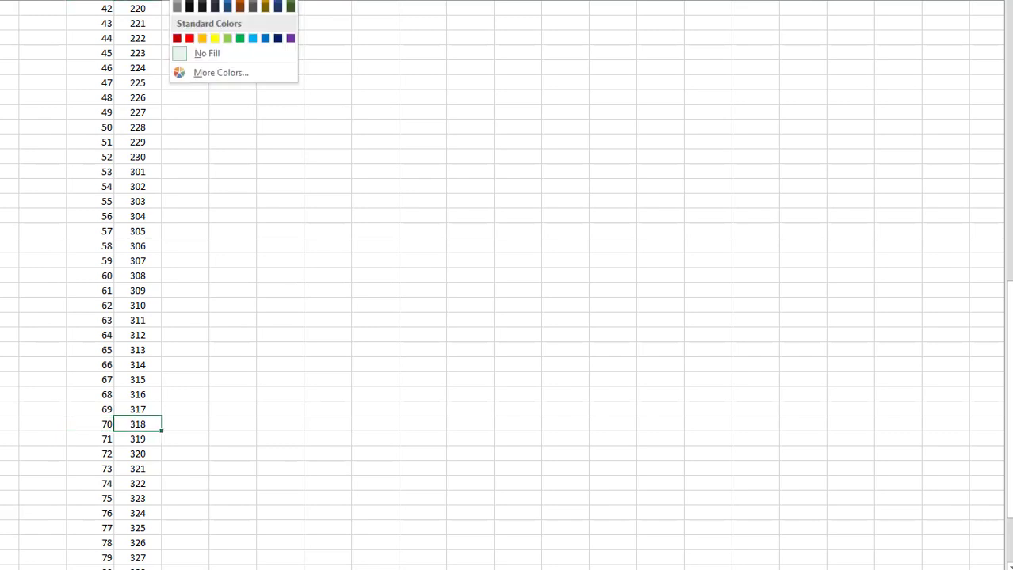
click(242, 5)
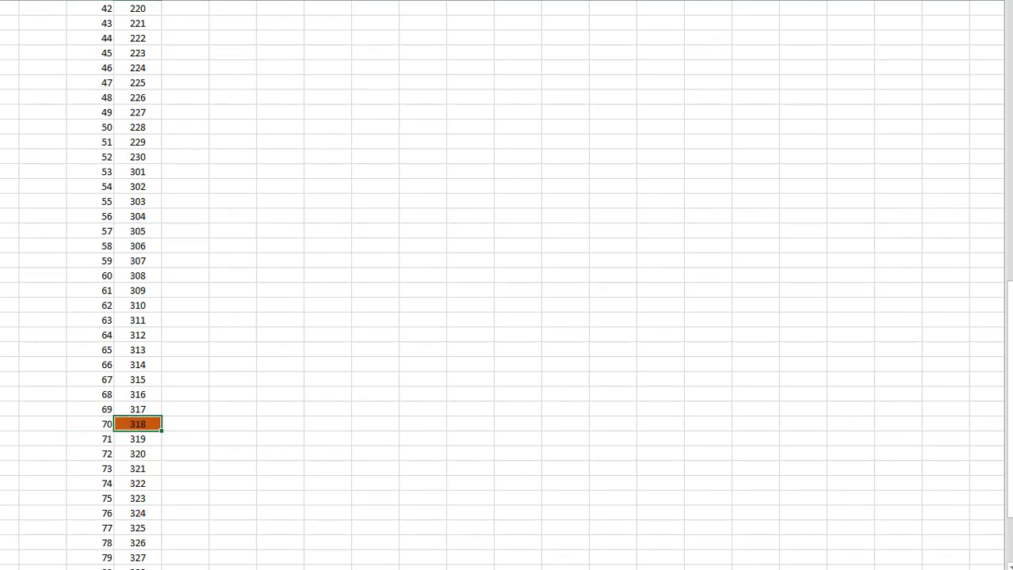
click(179, 1)
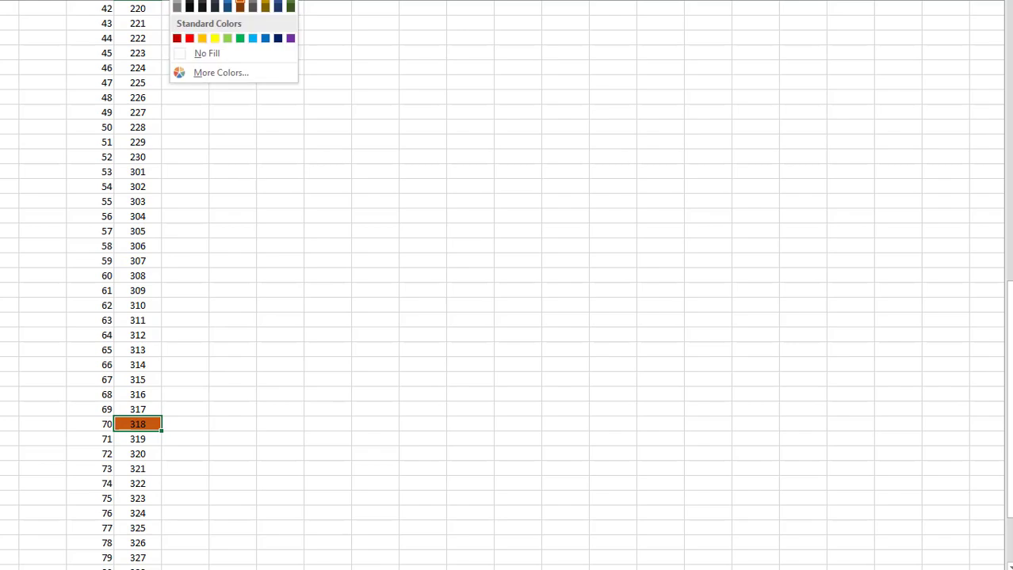
click(217, 38)
scroll(373, 283, up, 15)
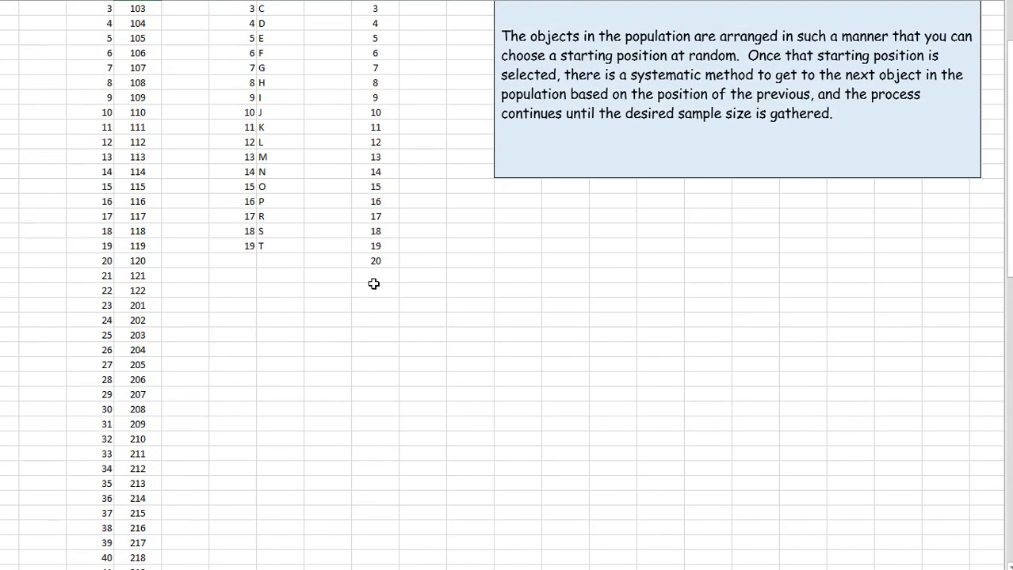
- Enter =RANDBETWEEN(1,19) in an empty cell below the seat list, drawing row number 10
click(371, 396)
text(=RANDBER)
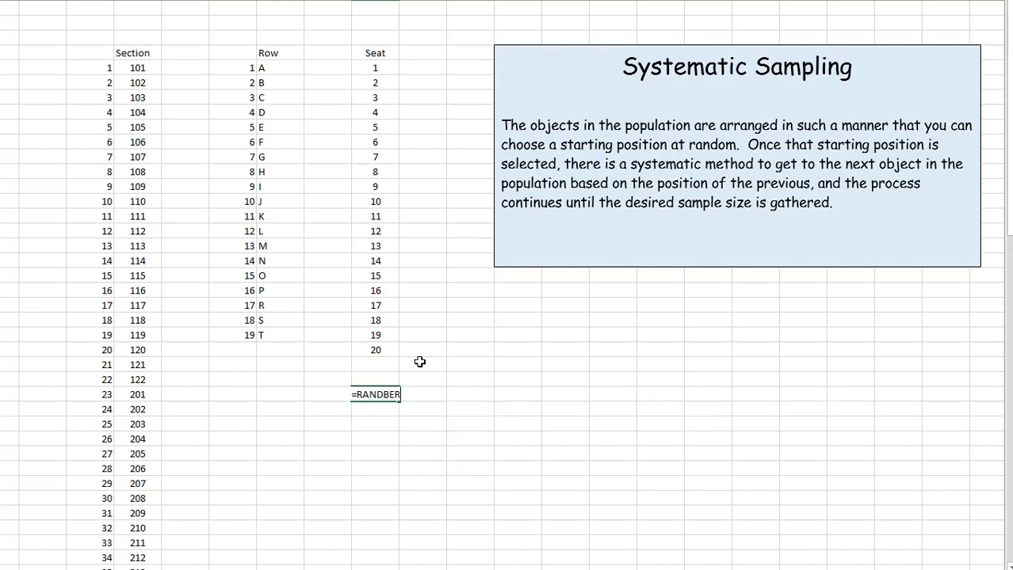
key(BackSpace)
text(TWEEN)
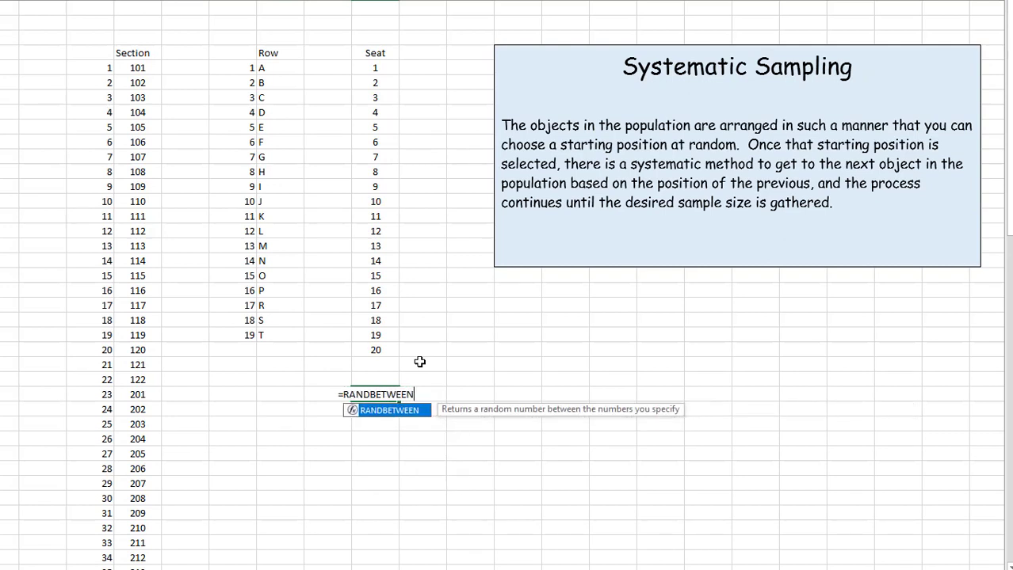
text((1,19))
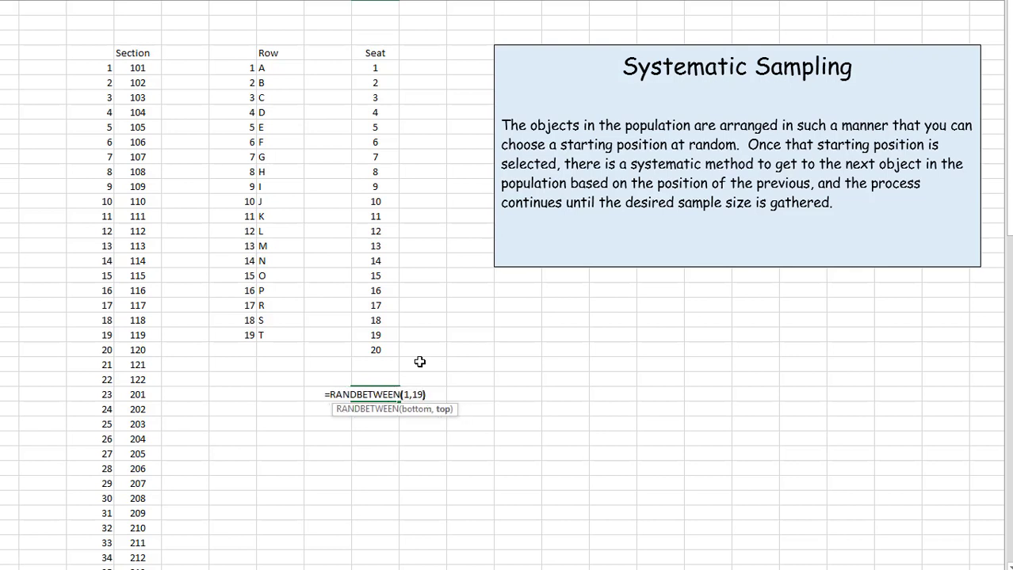
key(Return)
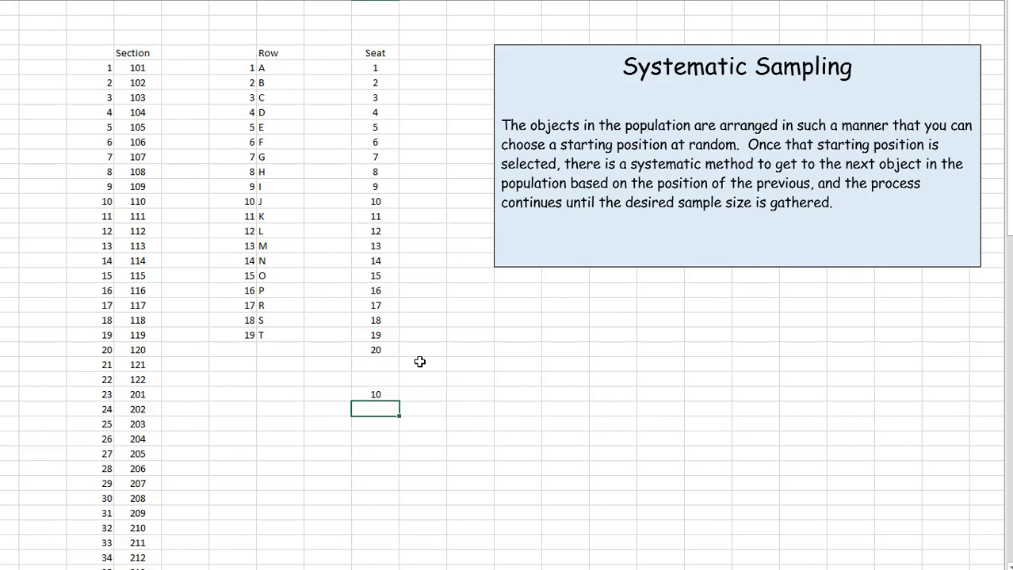
- Fill row J, the 10th row in the Row list, with yellow
click(283, 205)
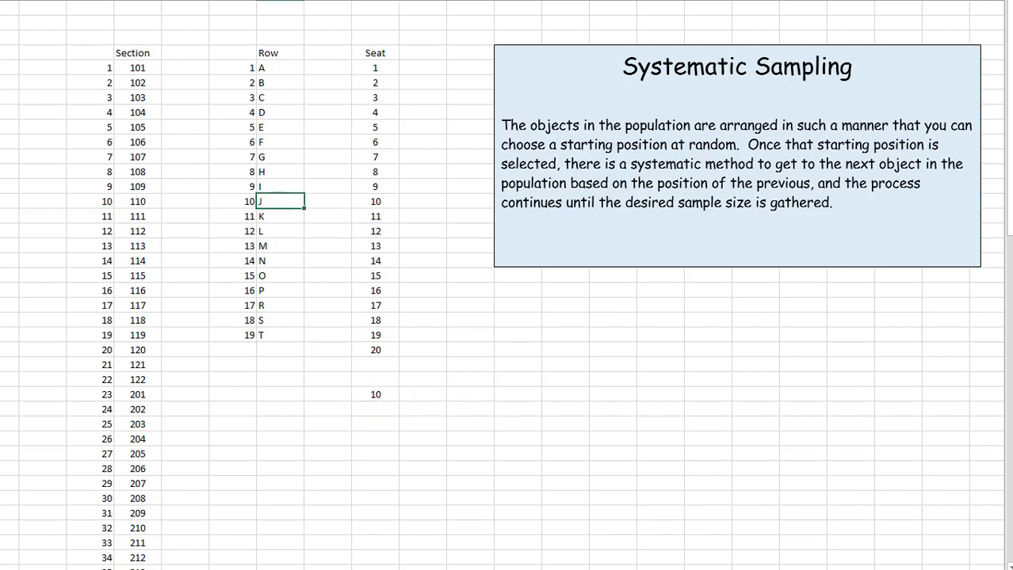
key(F4)
click(517, 405)
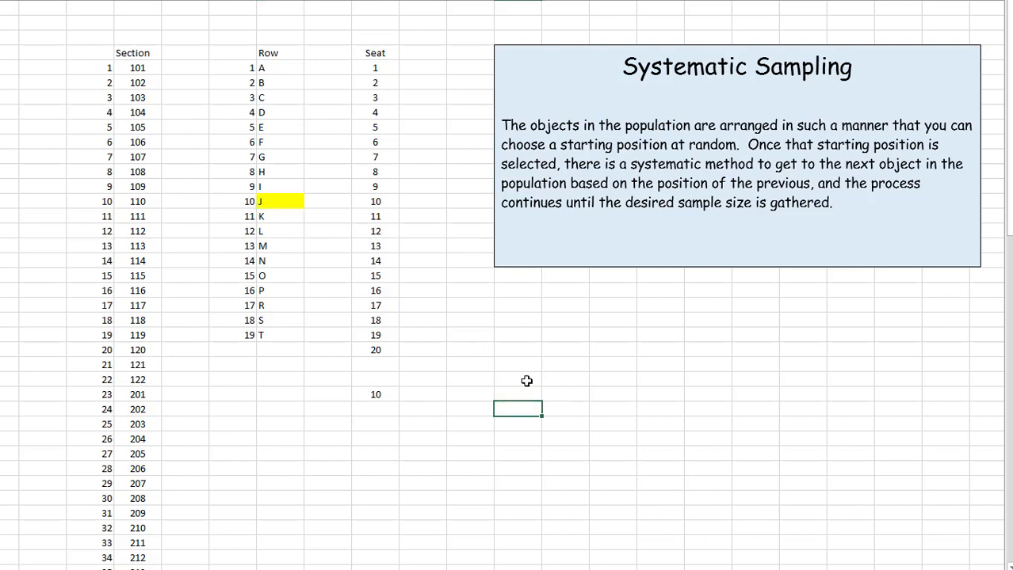
- Draw seat 20 with =RANDBETWEEN(1,20) and fill seat 20 in the Seat list yellow
text(=RAN)
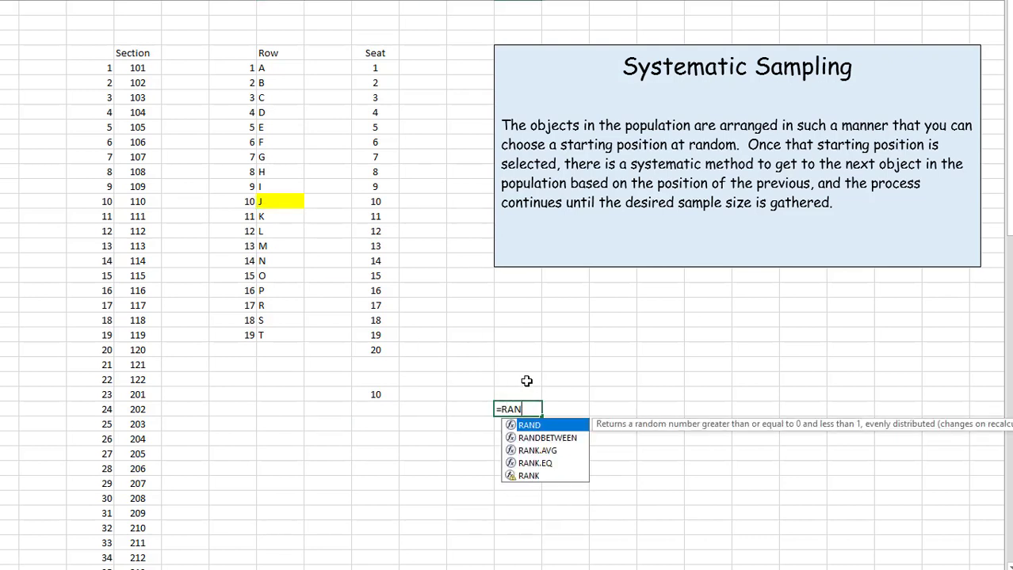
text(DBETWEEN)
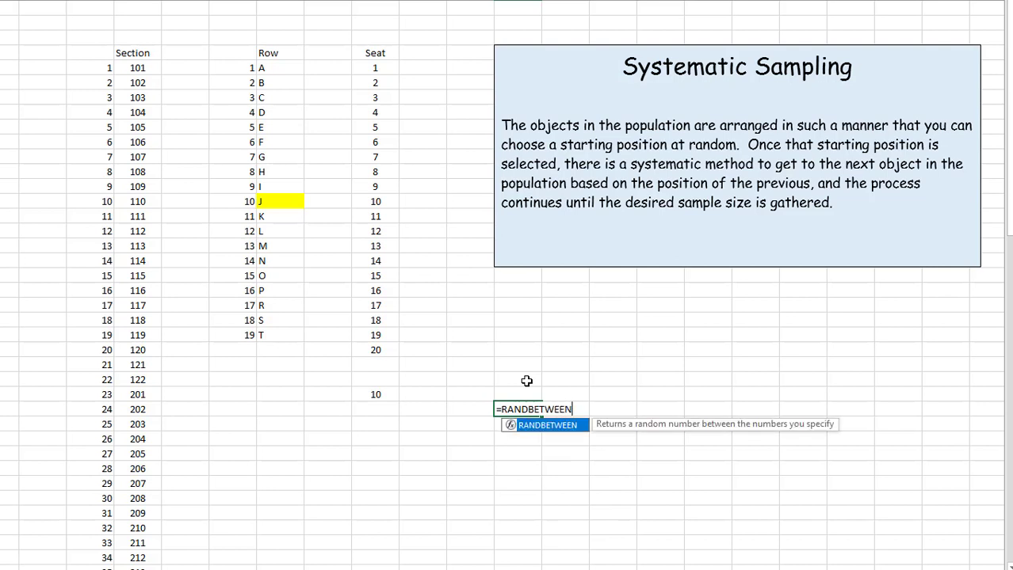
text(()
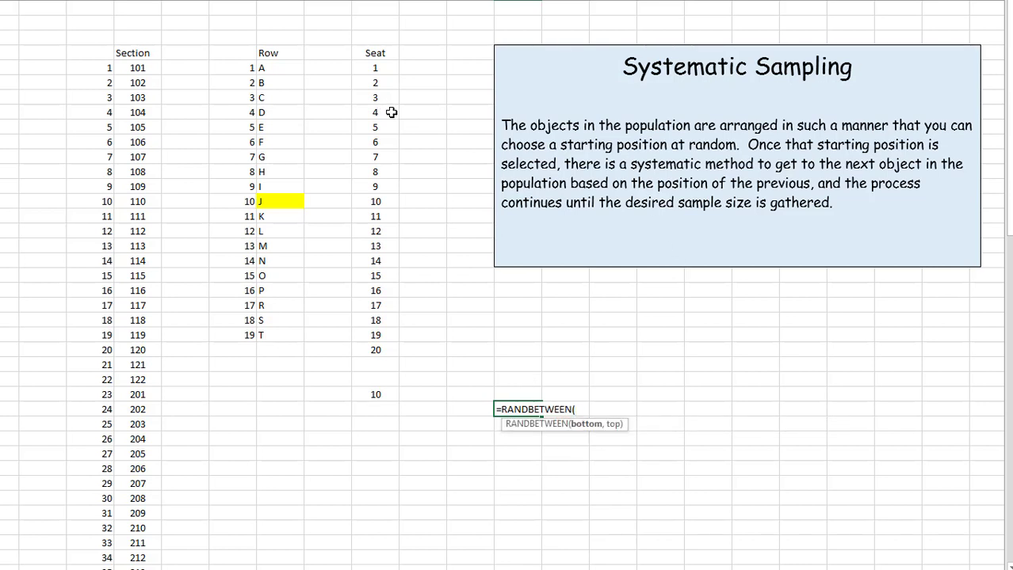
text(1,20)
key(Return)
click(523, 409)
click(357, 349)
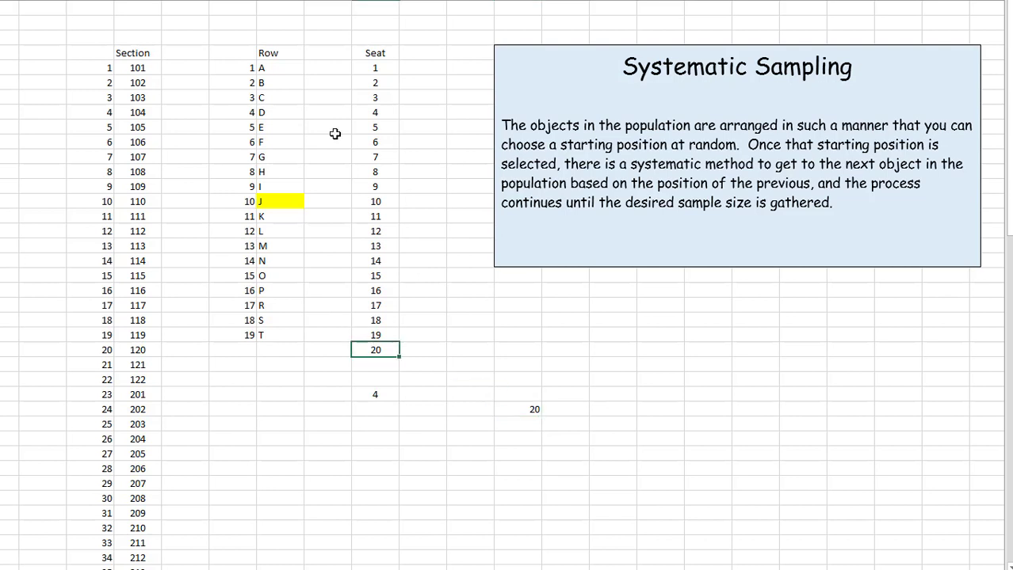
key(F4)
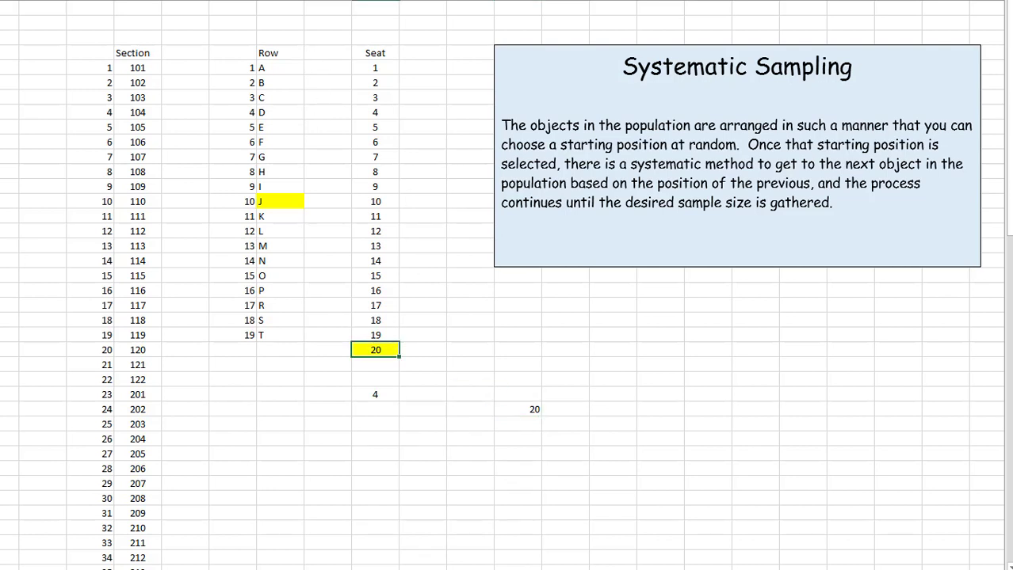
- Enter a second =RANDBETWEEN(1,20) in another empty cell, drawing seat 5
click(523, 441)
text(=RAND()
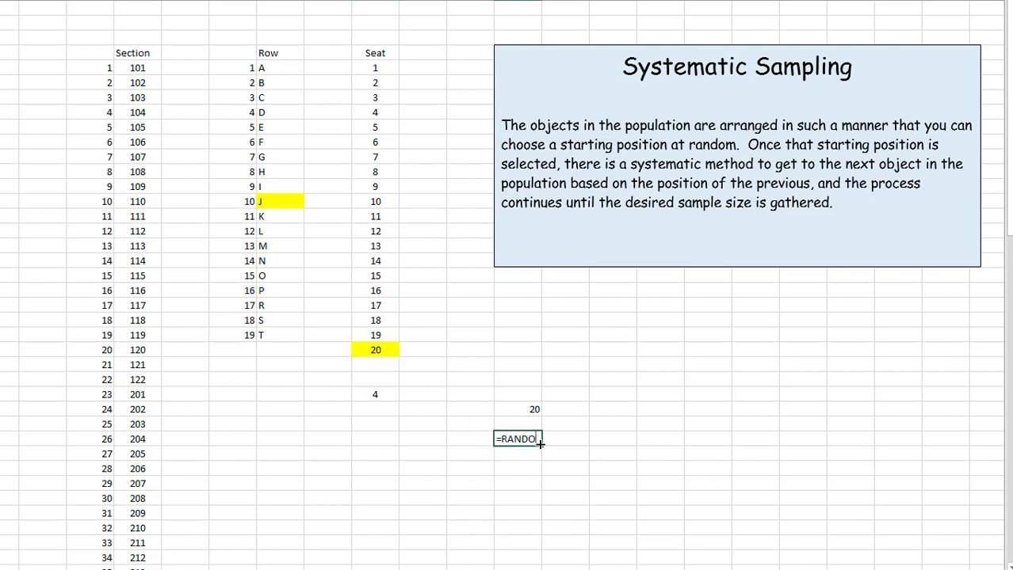
key(BackSpace)
text(BE)
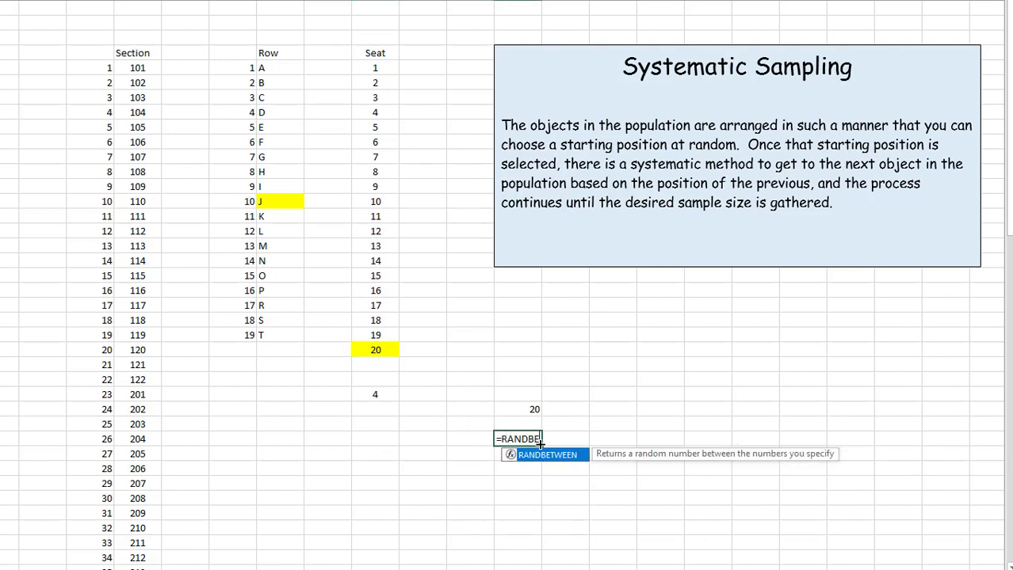
text(TWEEN(1,)
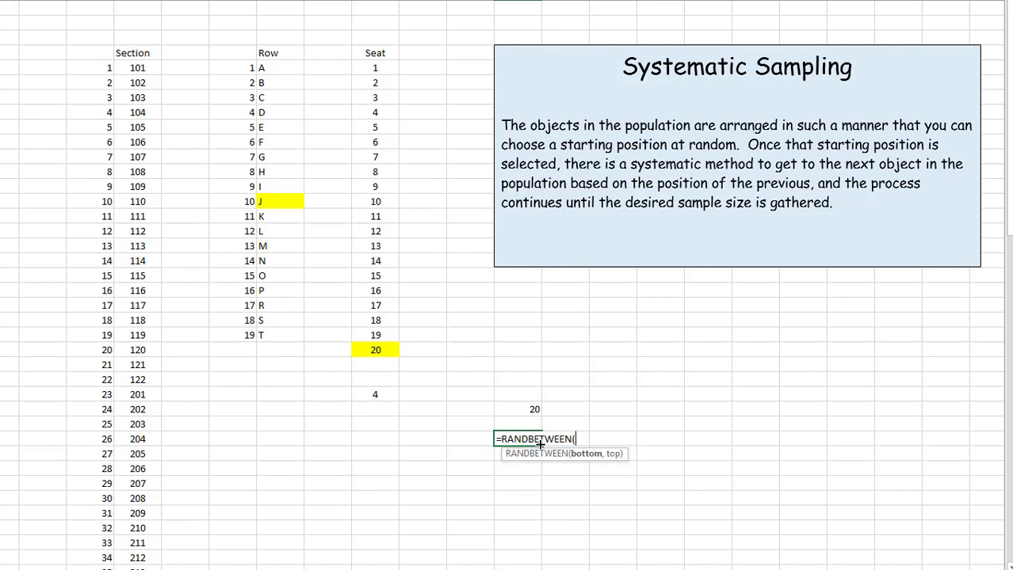
text(0))
key(Return)
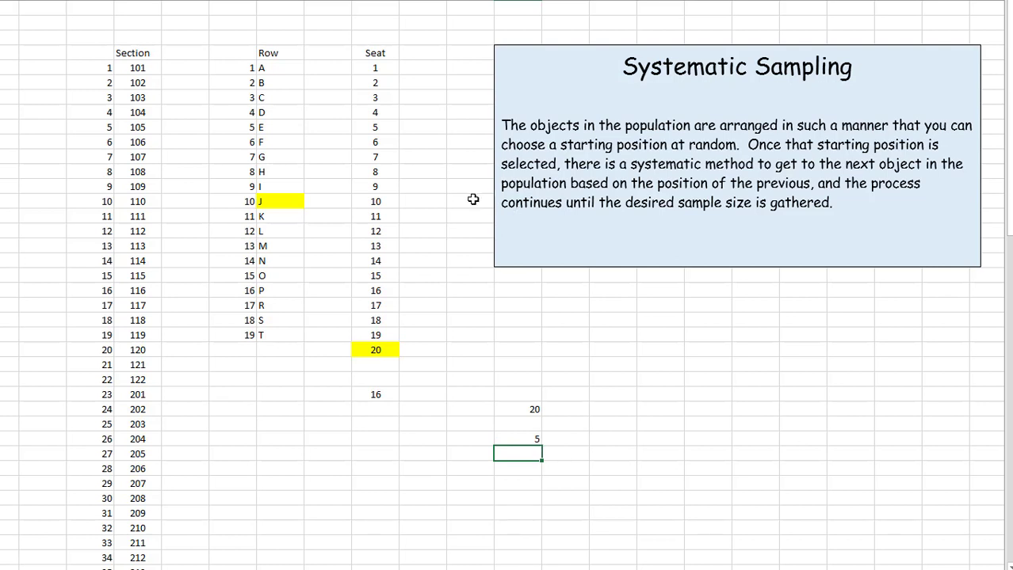
- Fill seat 5 in the Seat list yellow and scroll down to section 318
click(374, 129)
key(F4)
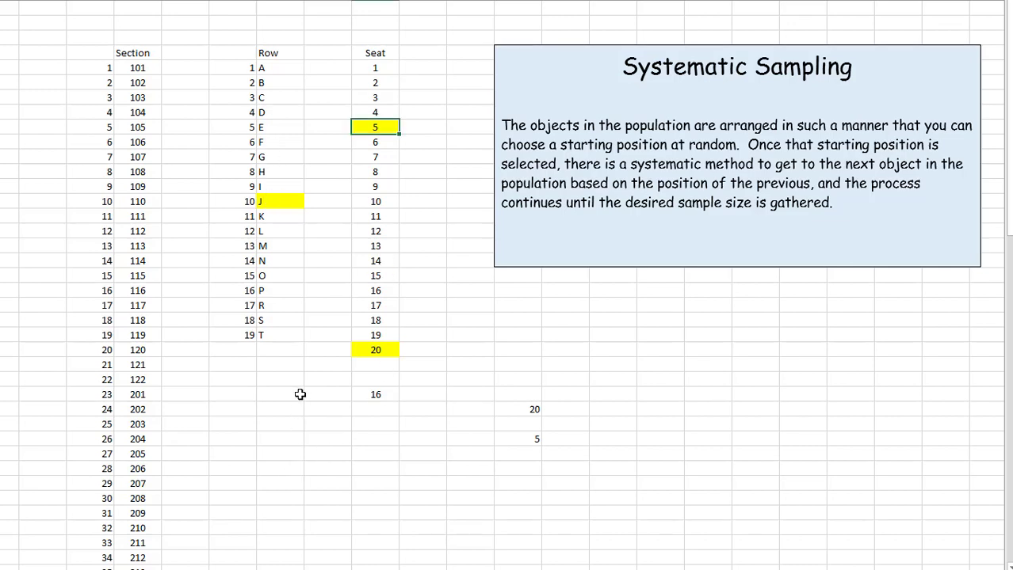
scroll(319, 328, down, 14)
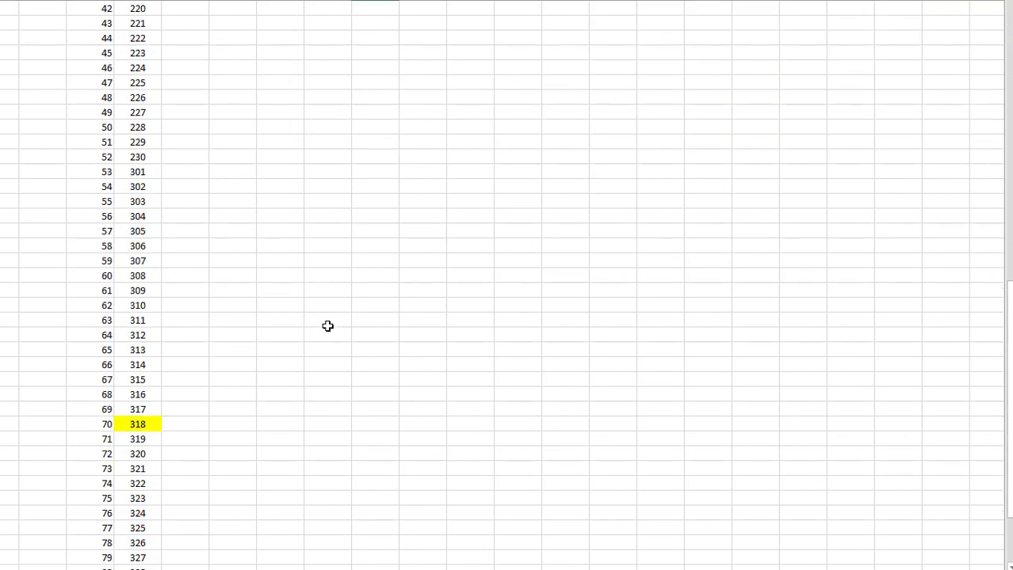